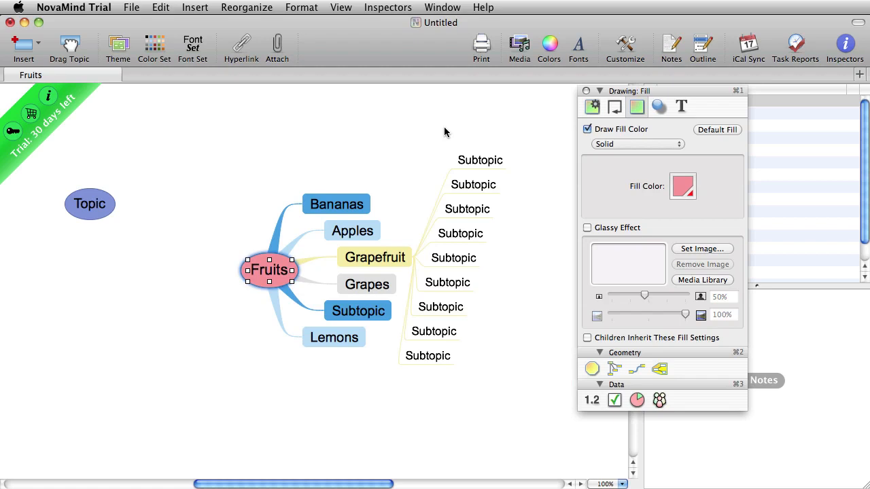
Step: Open the Media window, place it beside the Fruits topic, and resize it with its source list collapsed into a compact selector
{"action": "left_click", "coordinate": [617, 111]}
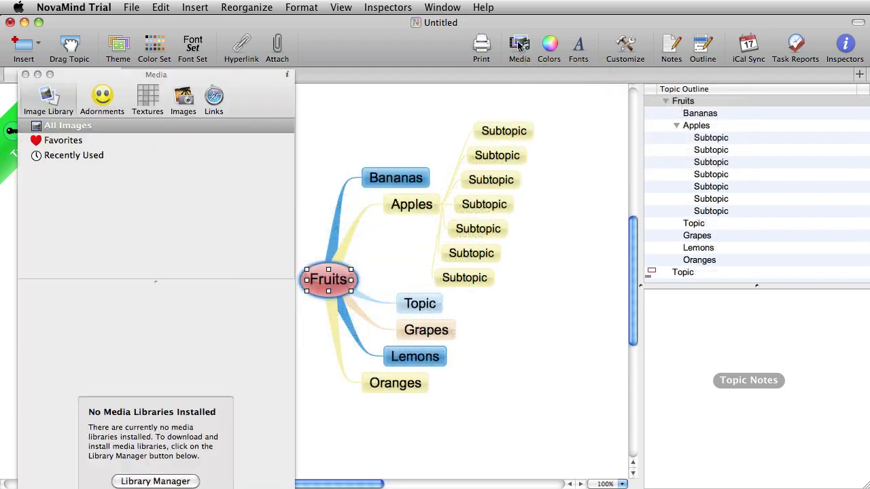
{"action": "left_click", "coordinate": [519, 49]}
{"action": "left_click_drag", "start_coordinate": [241, 82], "coordinate": [668, 79]}
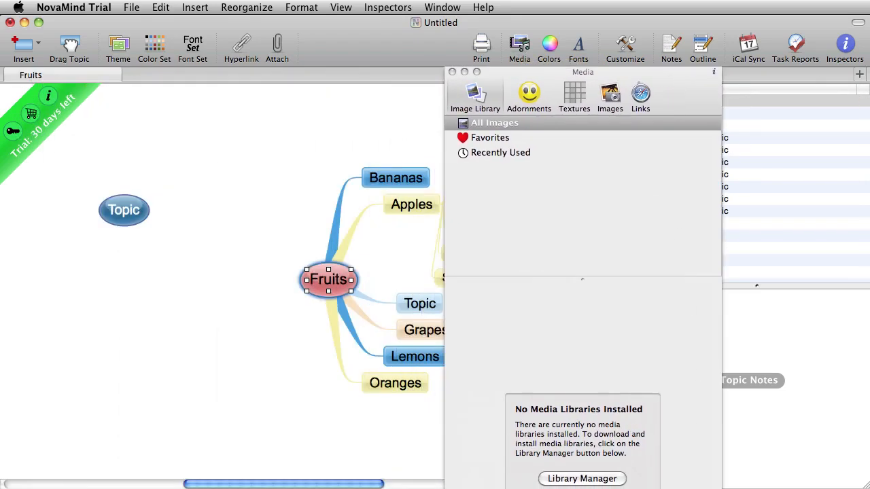
{"action": "left_click_drag", "start_coordinate": [719, 488], "coordinate": [752, 475]}
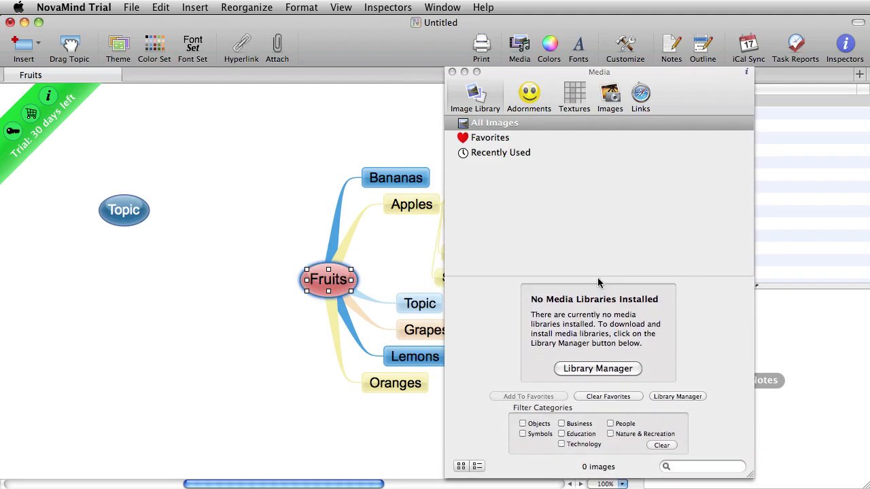
{"action": "left_click_drag", "start_coordinate": [598, 278], "coordinate": [598, 150]}
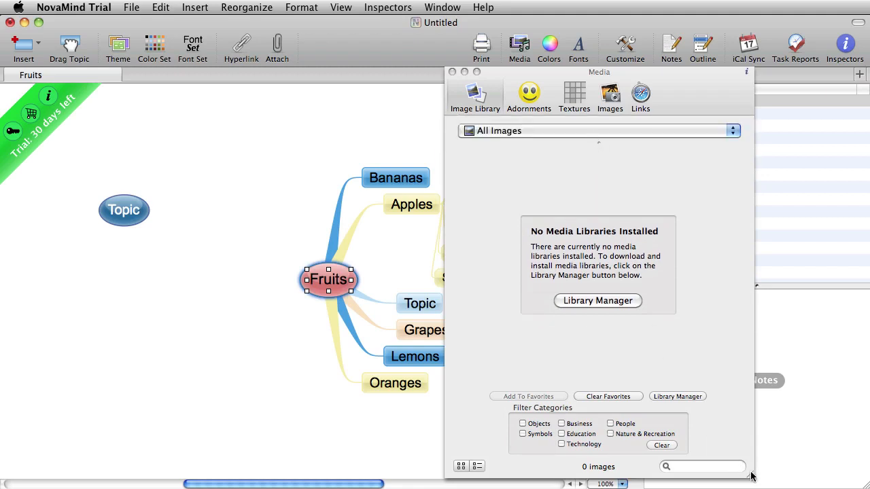
{"action": "left_click_drag", "start_coordinate": [751, 476], "coordinate": [677, 413]}
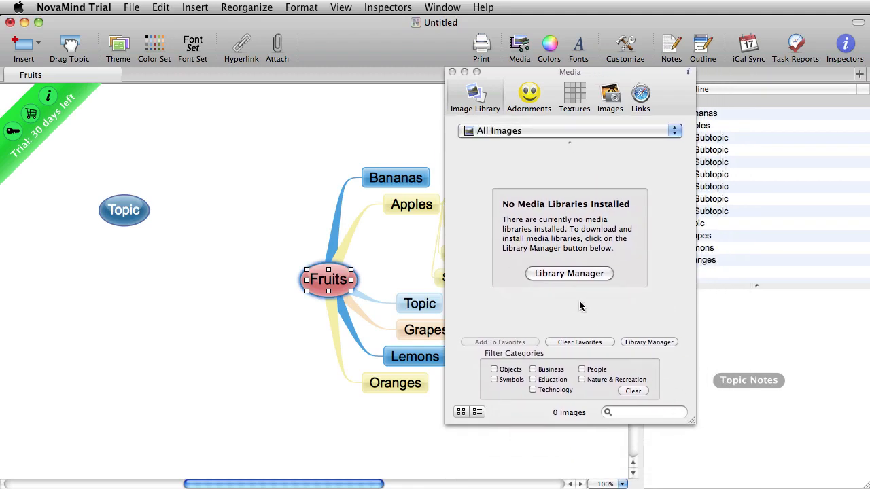
Step: Install the Initial Library through the Media Library Manager
{"action": "left_click", "coordinate": [569, 273]}
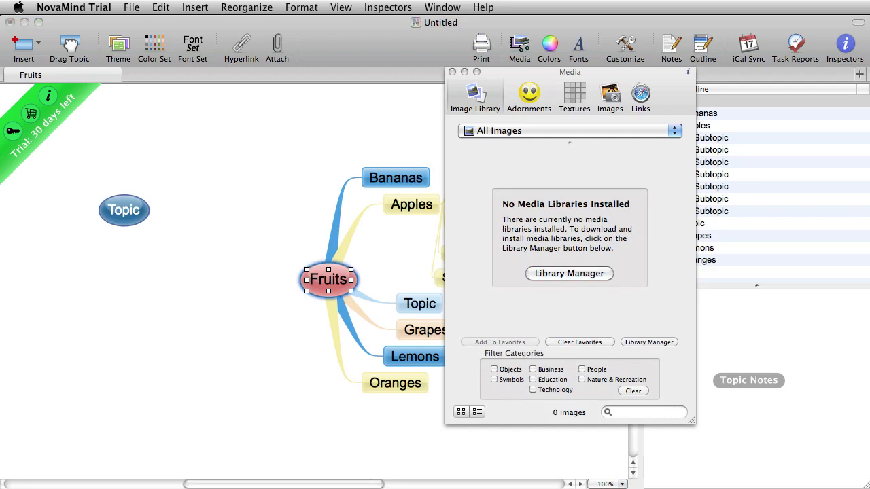
{"action": "left_click_drag", "start_coordinate": [602, 357], "coordinate": [596, 177]}
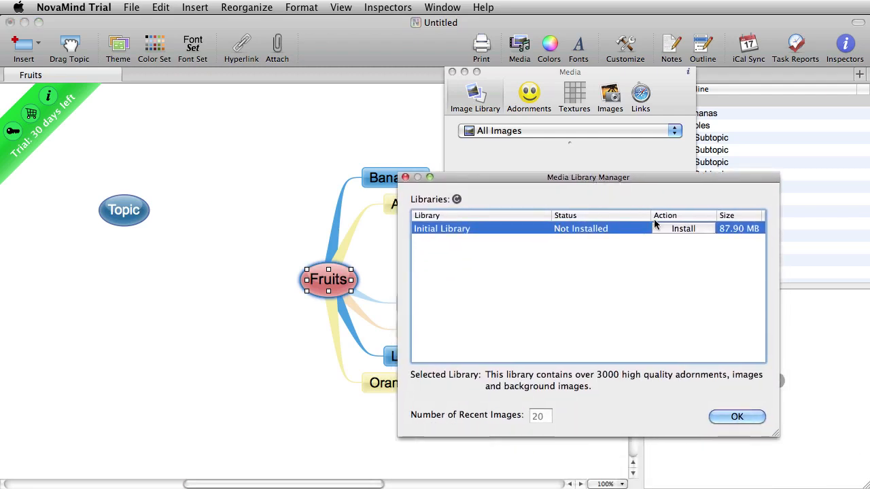
{"action": "left_click", "coordinate": [677, 229]}
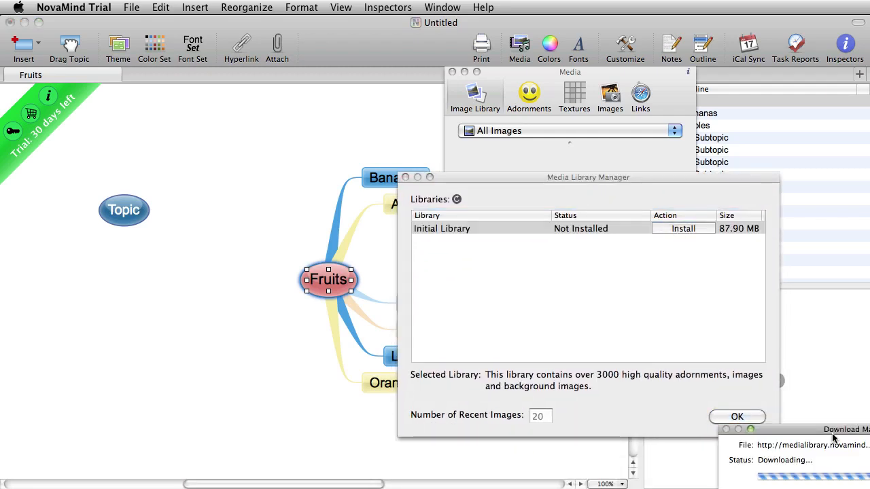
{"action": "left_click_drag", "start_coordinate": [851, 435], "coordinate": [707, 170]}
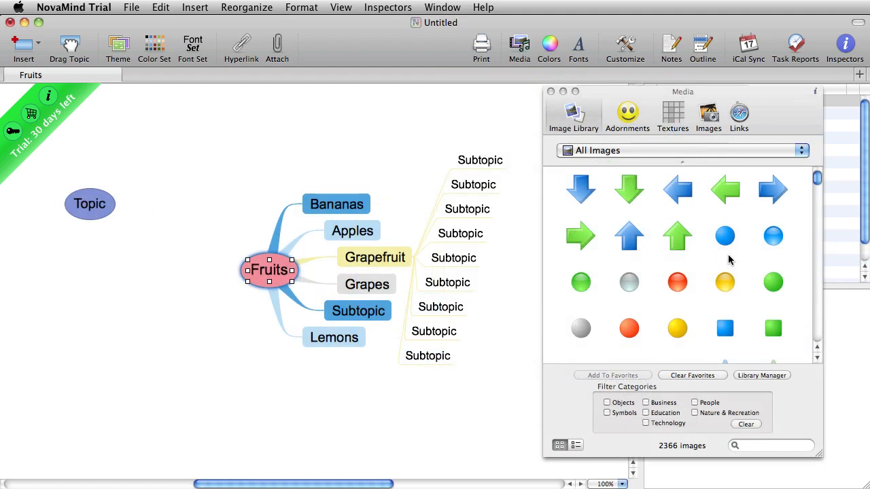
Step: Adorn the Bananas topic with a green plus and a banana, and the Apples topic with a green apple
{"action": "left_click", "coordinate": [626, 113]}
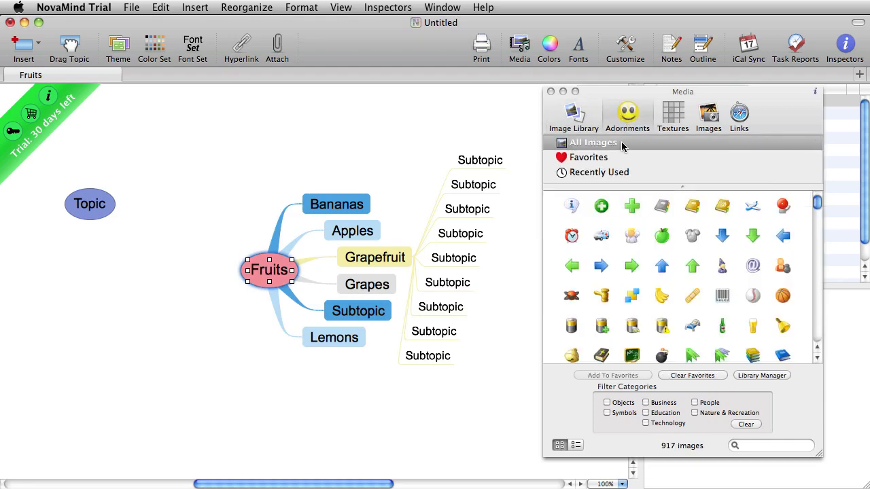
{"action": "left_click", "coordinate": [672, 111]}
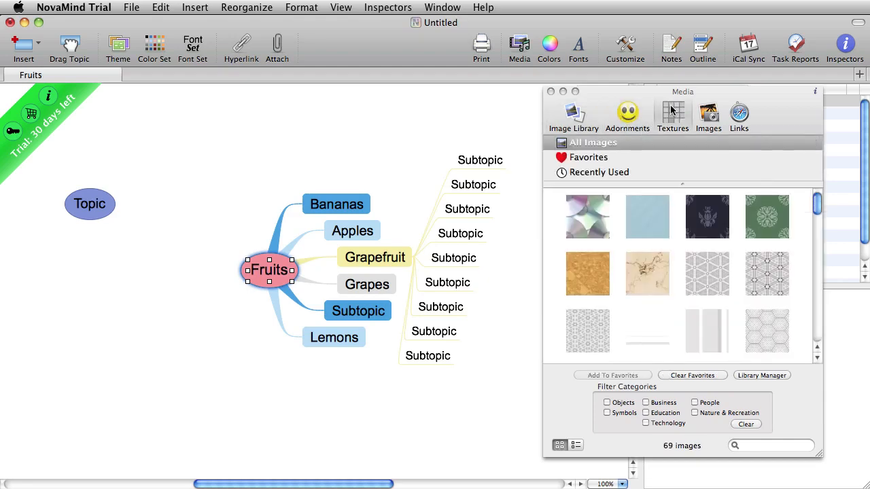
{"action": "left_click", "coordinate": [627, 113]}
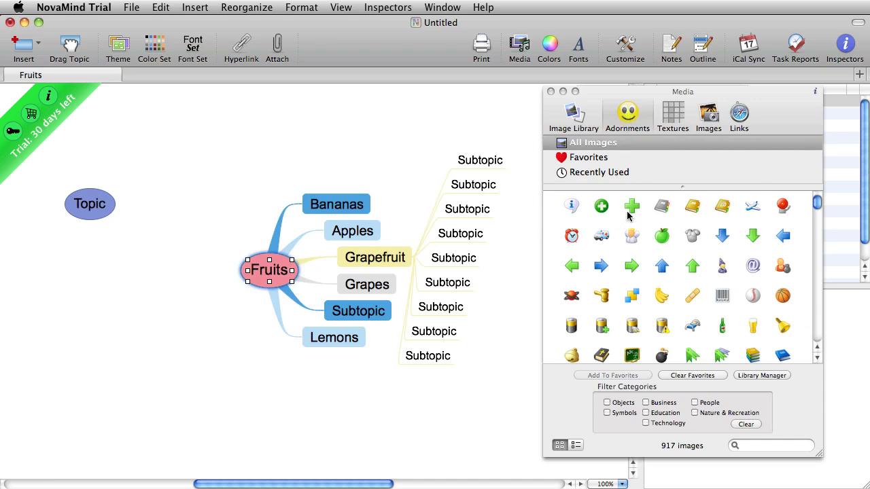
{"action": "left_click_drag", "start_coordinate": [636, 207], "coordinate": [332, 207]}
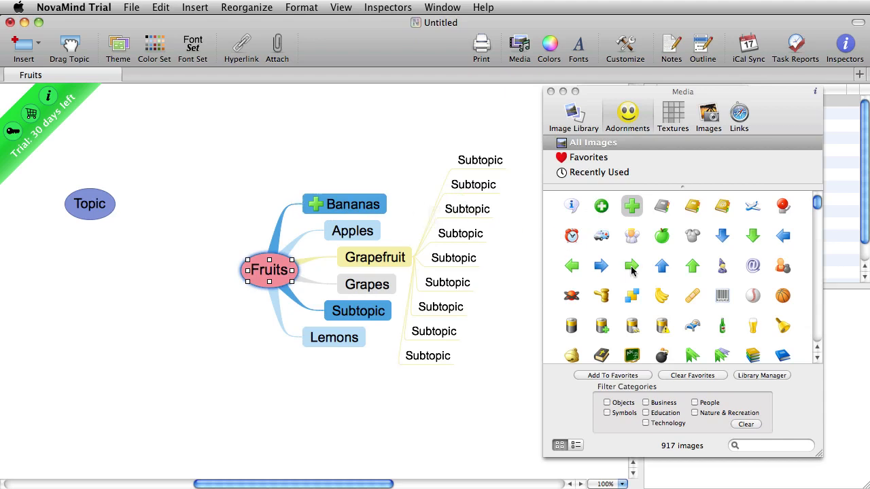
{"action": "left_click_drag", "start_coordinate": [661, 239], "coordinate": [356, 235]}
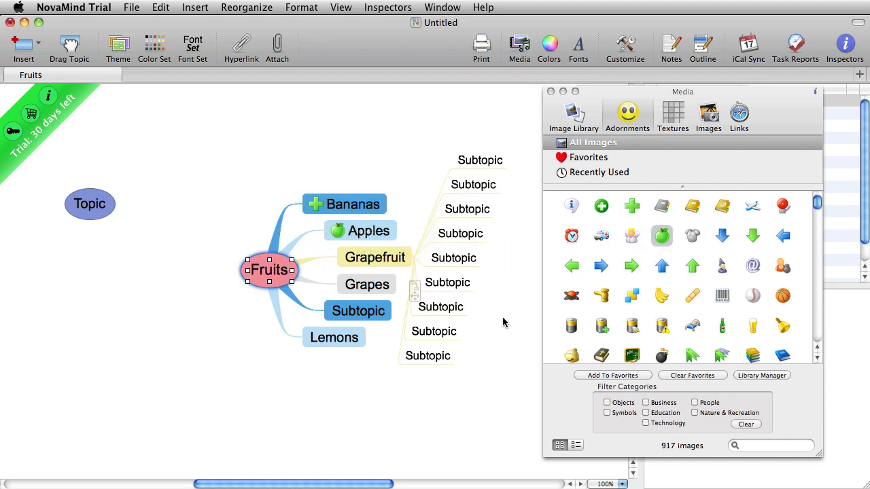
{"action": "left_click", "coordinate": [656, 295]}
{"action": "left_click_drag", "start_coordinate": [657, 298], "coordinate": [330, 204]}
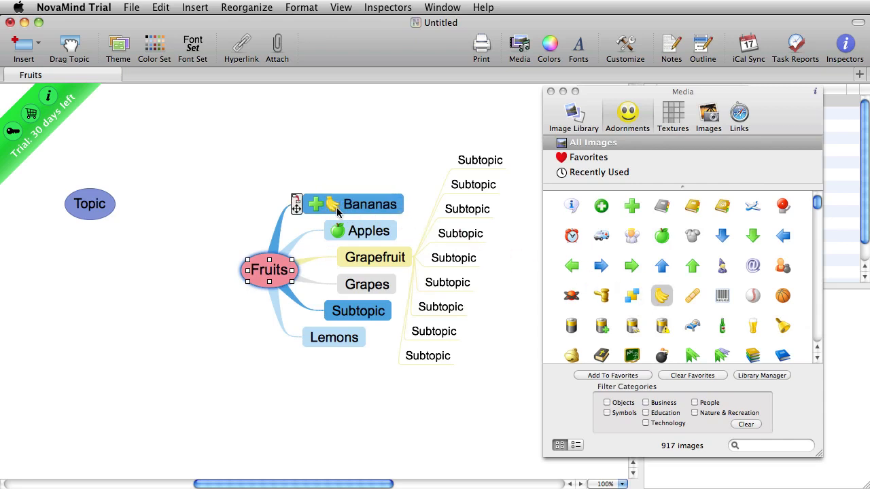
Step: Add the red hat picture from the image library to the Lemons topic
{"action": "left_click", "coordinate": [572, 119]}
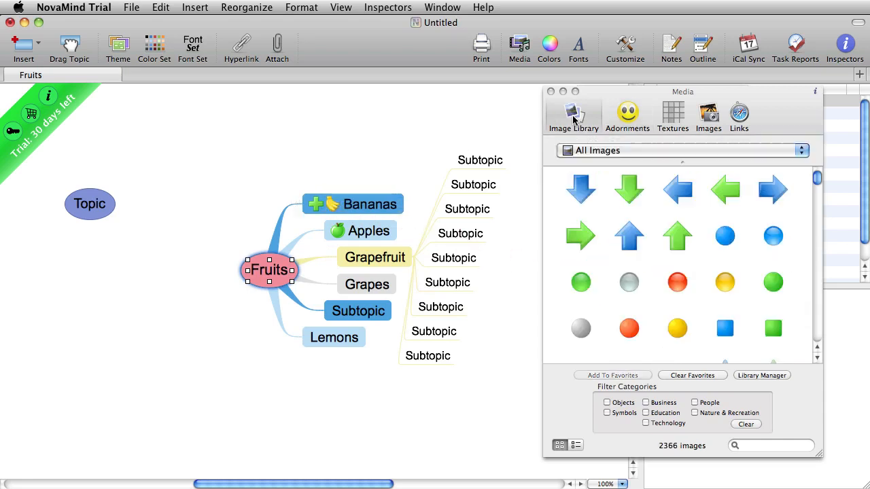
{"action": "scroll", "coordinate": [714, 278], "scroll_direction": "down", "scroll_amount": 5}
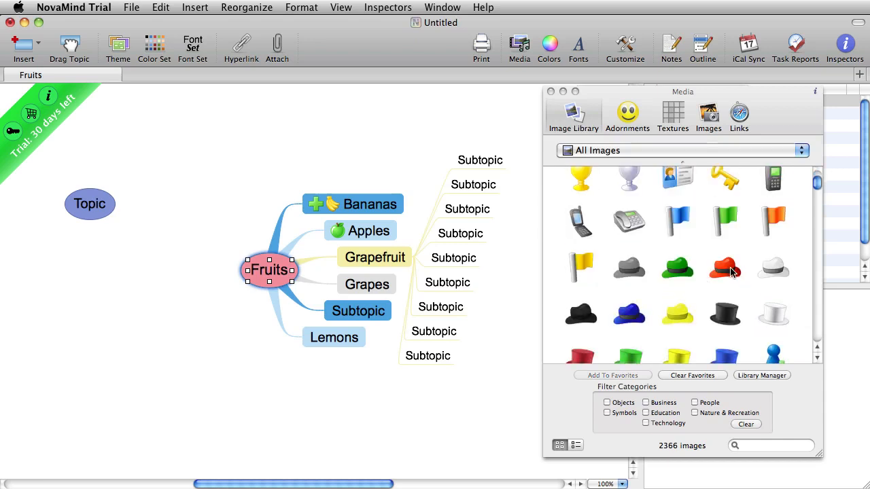
{"action": "left_click_drag", "start_coordinate": [732, 272], "coordinate": [320, 341]}
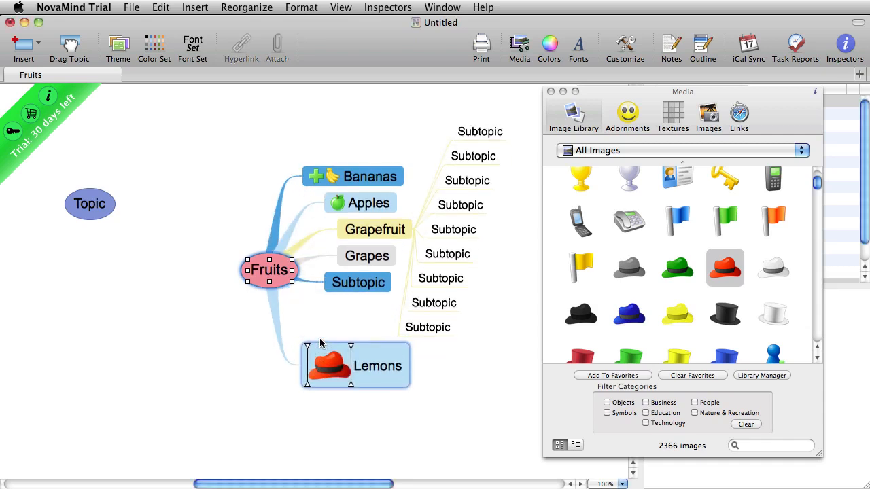
Step: Apply the beige marble texture as the background of the mind map
{"action": "scroll", "coordinate": [684, 272], "scroll_direction": "up", "scroll_amount": 5}
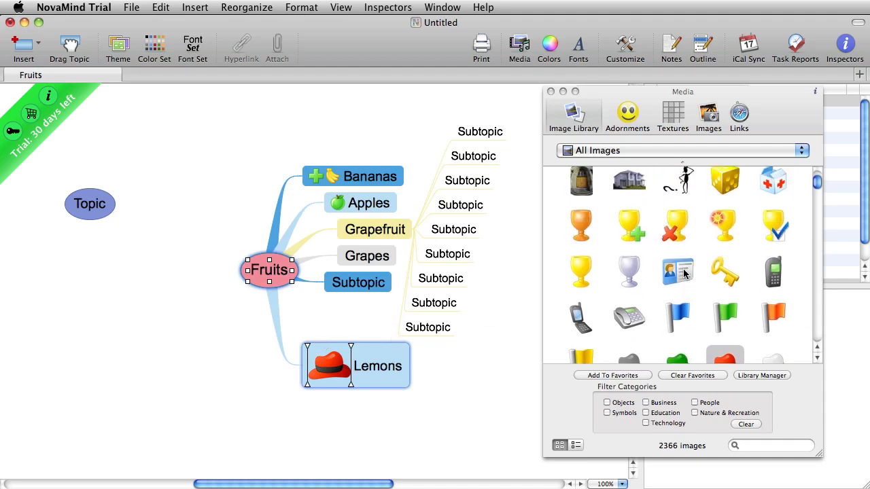
{"action": "scroll", "coordinate": [685, 272], "scroll_direction": "up", "scroll_amount": 5}
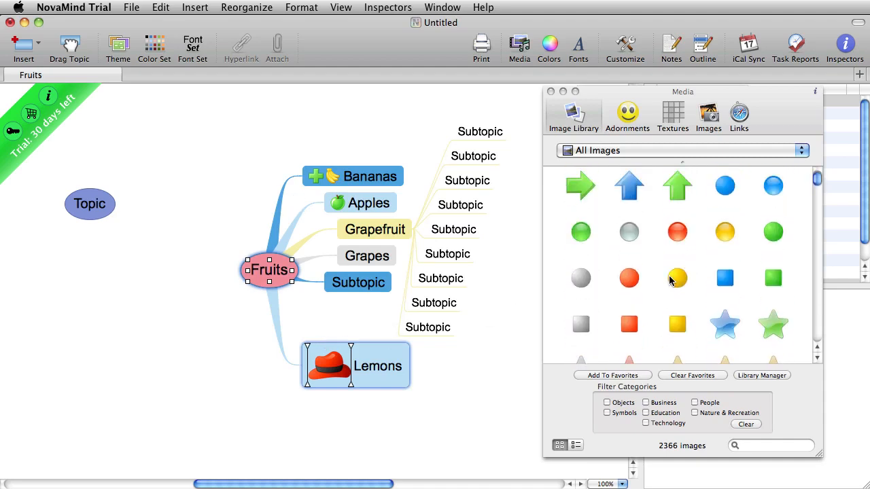
{"action": "left_click", "coordinate": [673, 115]}
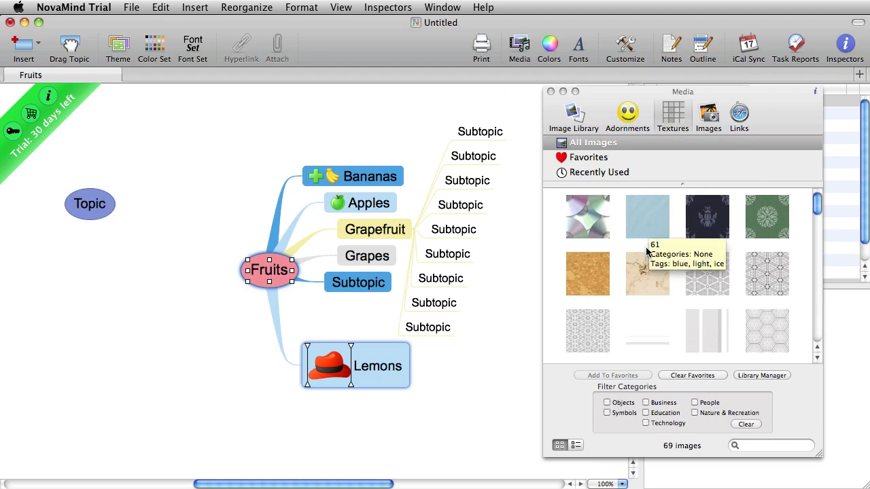
{"action": "left_click_drag", "start_coordinate": [641, 273], "coordinate": [486, 415]}
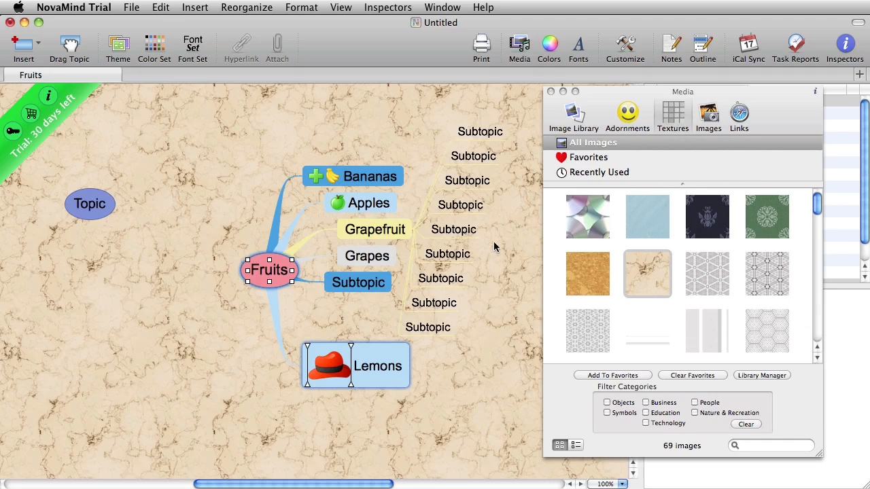
Step: Set the gray square from the image library as the map background and close the Media window
{"action": "left_click", "coordinate": [575, 115]}
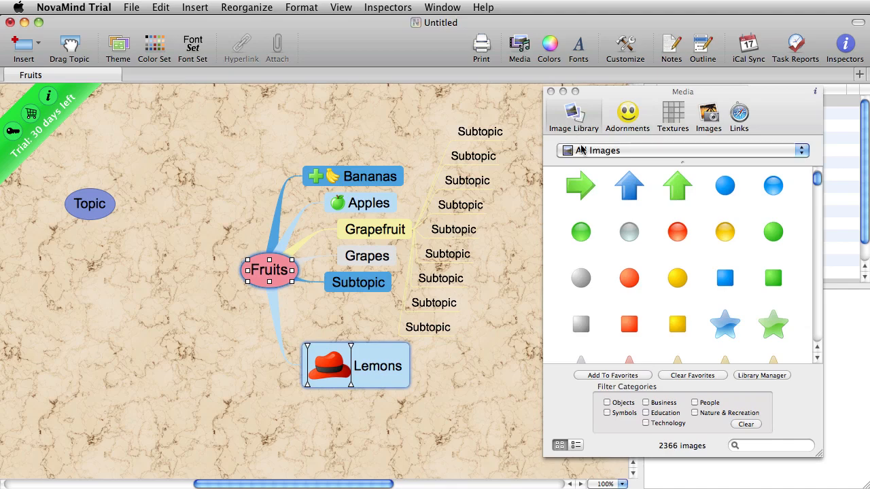
{"action": "left_click_drag", "start_coordinate": [583, 327], "coordinate": [492, 398]}
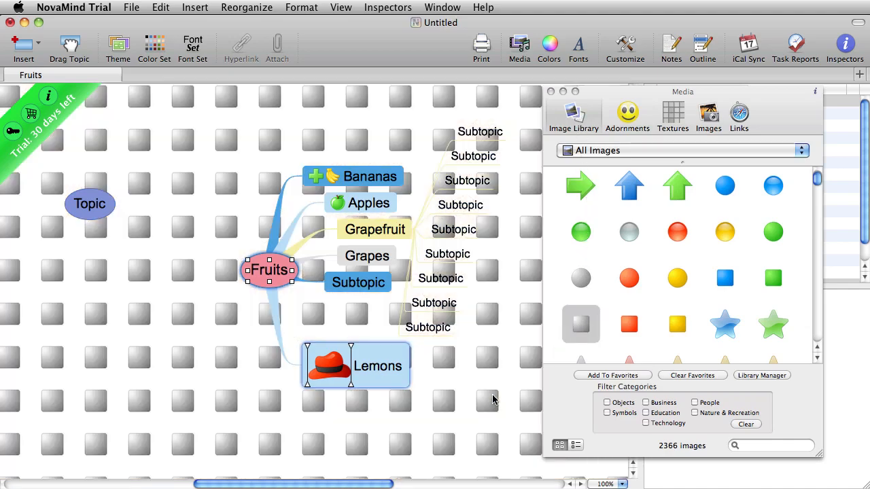
{"action": "left_click", "coordinate": [550, 92]}
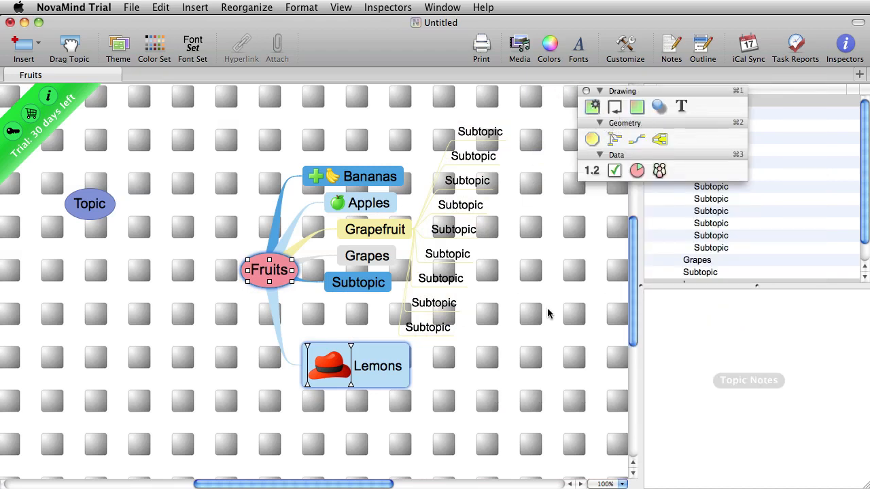
Step: Reduce the opacity of the map's background image to 14%
{"action": "left_click", "coordinate": [548, 292]}
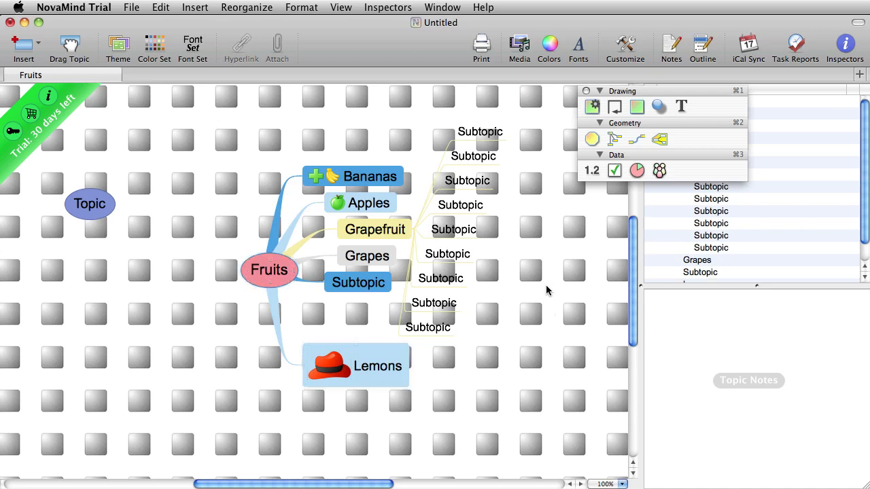
{"action": "left_click", "coordinate": [636, 109]}
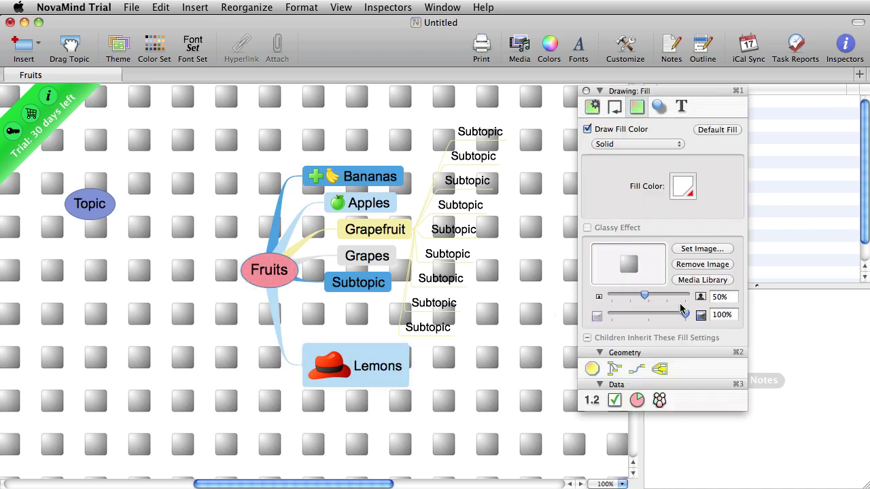
{"action": "left_click_drag", "start_coordinate": [685, 316], "coordinate": [622, 321]}
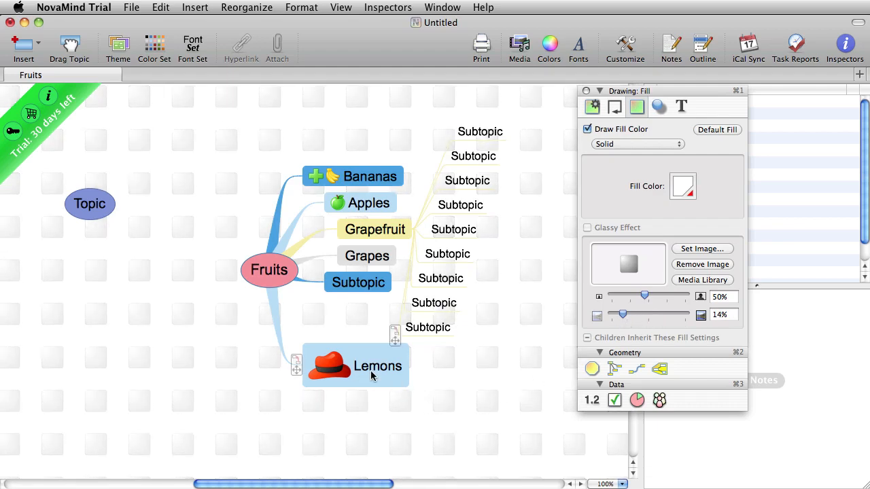
Step: Move the Lemons topic beneath the seventh subtopic of the Grapefruit branch
{"action": "left_click_drag", "start_coordinate": [297, 364], "coordinate": [468, 284]}
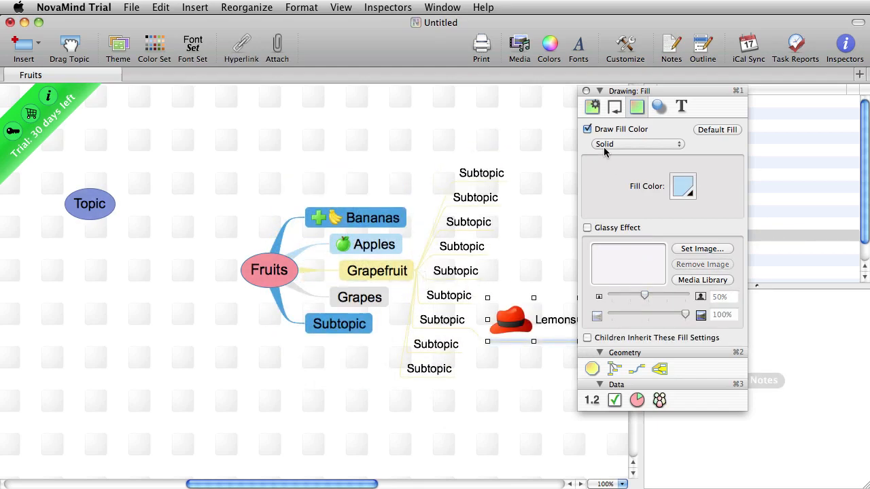
{"action": "left_click", "coordinate": [634, 111]}
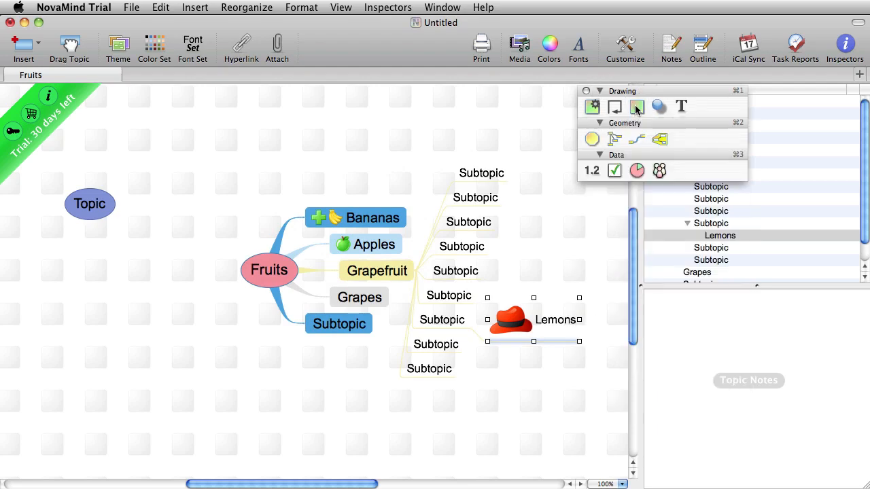
{"action": "left_click_drag", "start_coordinate": [656, 91], "coordinate": [694, 91]}
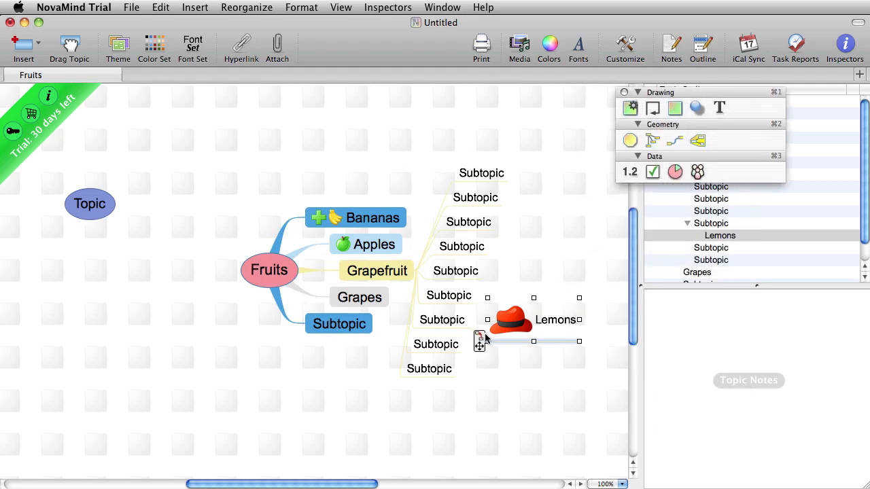
Step: Move Lemons under the floating Topic and place a copy of it under Fruits between Bananas and Apples
{"action": "left_click_drag", "start_coordinate": [480, 338], "coordinate": [125, 211]}
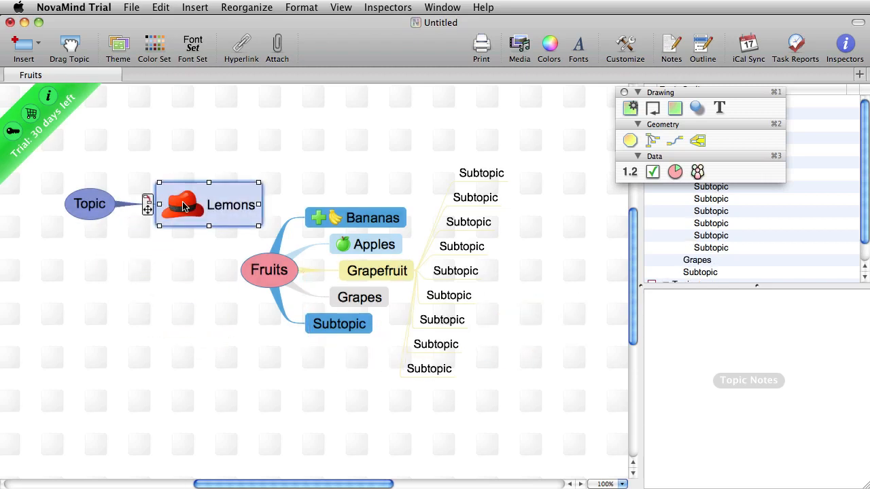
{"action": "left_click_drag", "start_coordinate": [149, 203], "coordinate": [343, 234]}
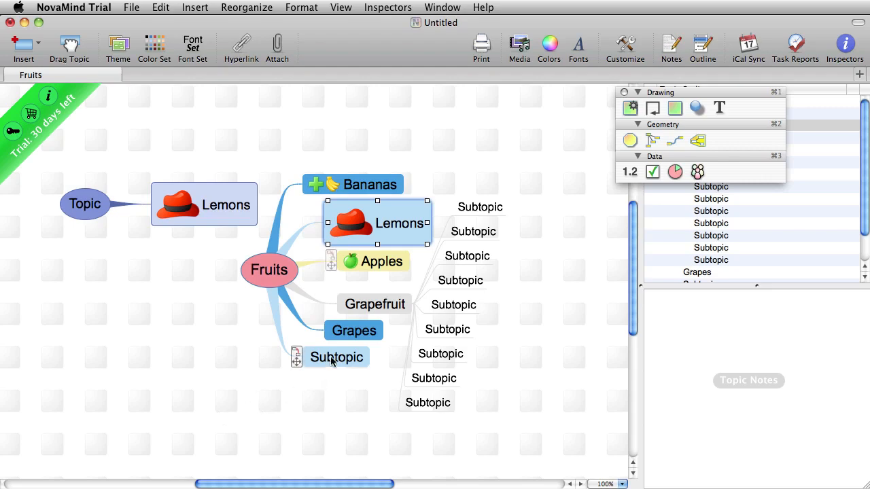
Step: Add a new sibling after the existing Subtopic on the Fruits topic
{"action": "left_click", "coordinate": [331, 360]}
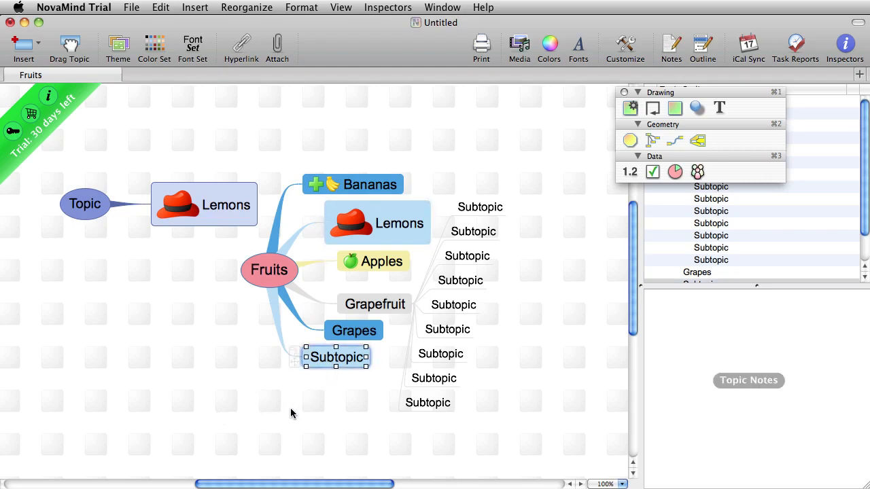
{"action": "key", "text": "Return"}
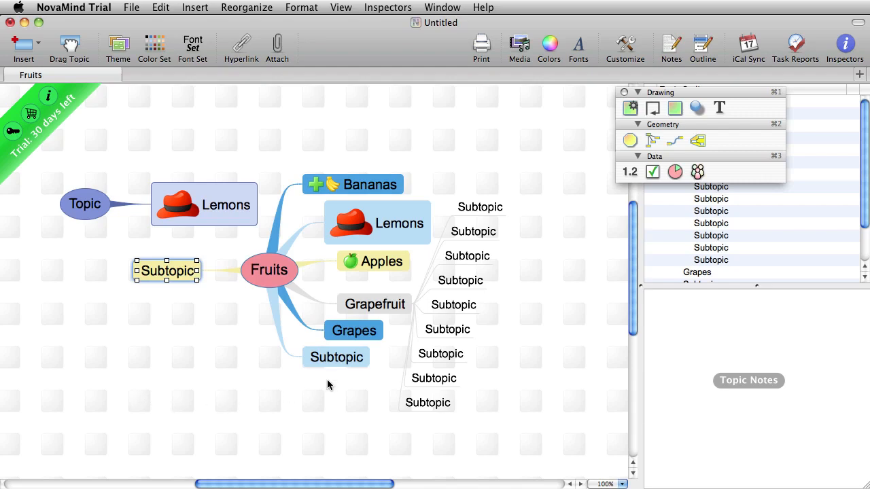
Step: Add three more sibling subtopics after the selected Subtopic on the left side of Fruits
{"action": "key", "text": "Return"}
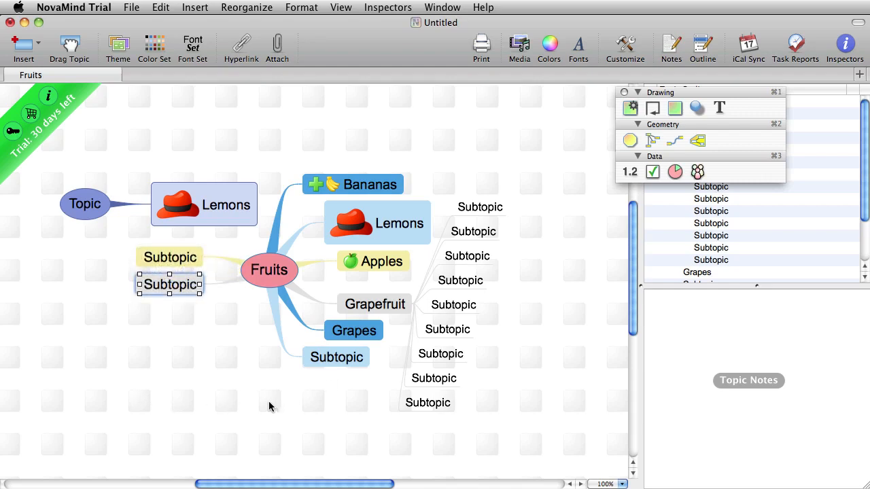
{"action": "key", "text": "Return"}
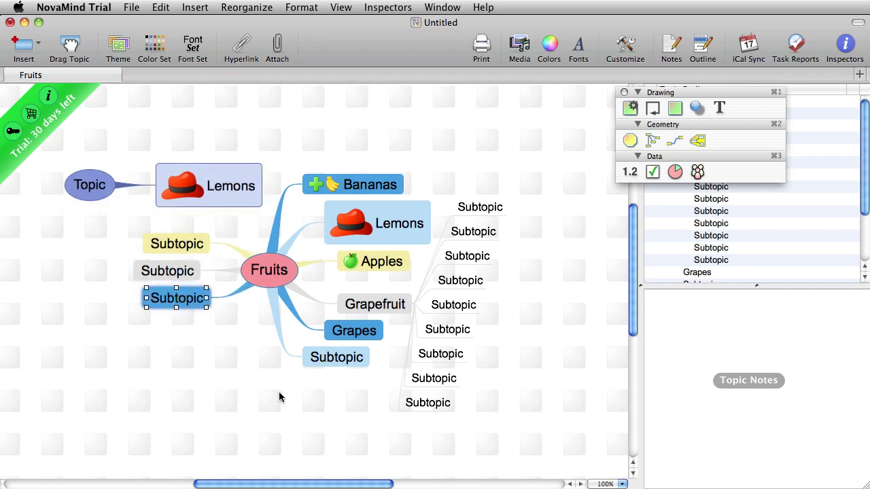
{"action": "key", "text": "Return"}
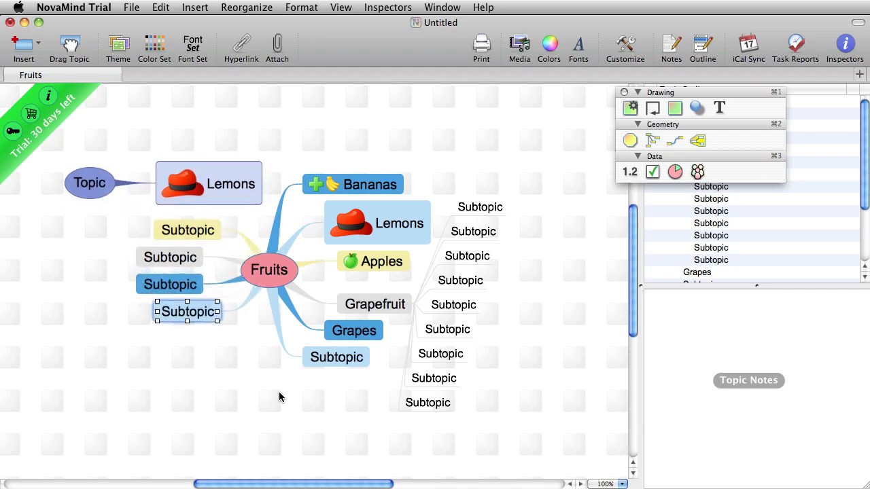
Step: Add three siblings after the Subtopic below Grapes, and move the last one below the branches on the left side of Fruits
{"action": "left_click", "coordinate": [316, 358]}
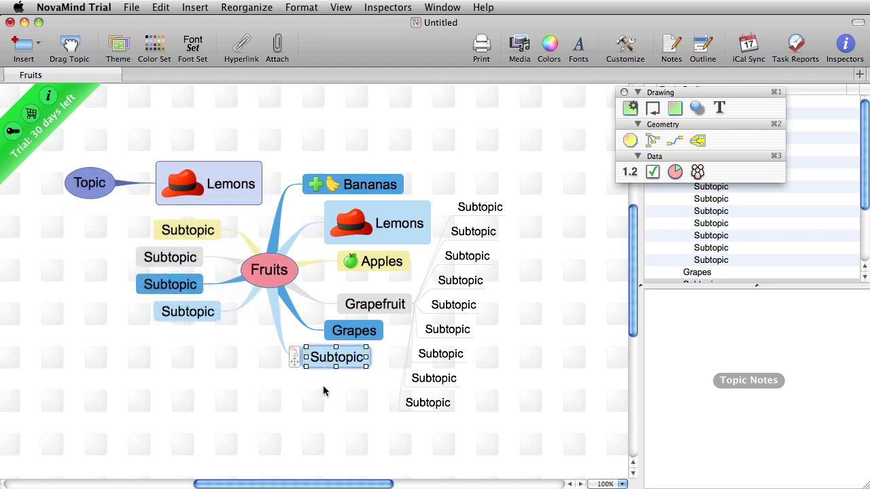
{"action": "key", "text": "Return"}
{"action": "key", "text": "Return"}
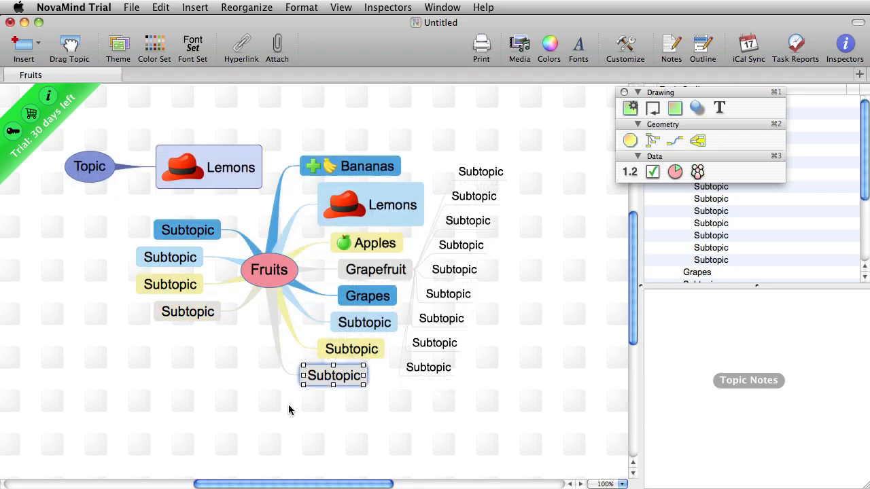
{"action": "key", "text": "Return"}
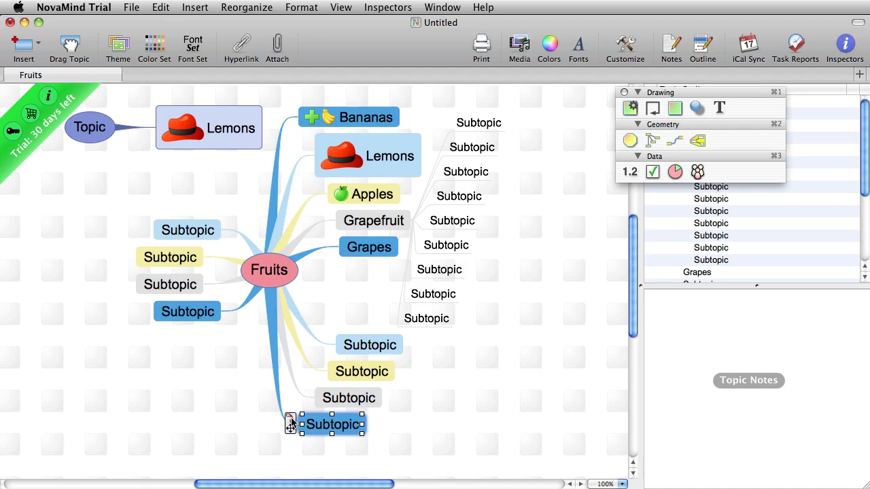
{"action": "left_click_drag", "start_coordinate": [290, 423], "coordinate": [187, 355]}
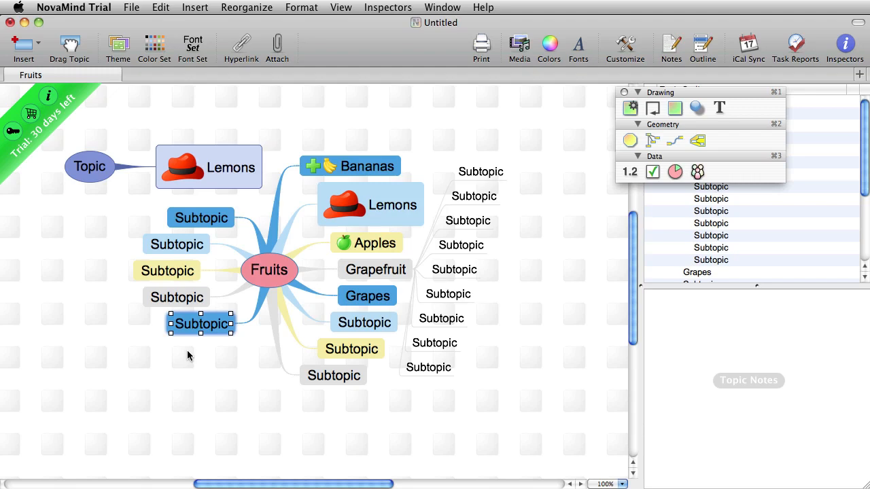
Step: Try the one-sided child layout and a tilted layout direction on Fruits, and restore the two-sided layout with its original direction
{"action": "left_click", "coordinate": [274, 271]}
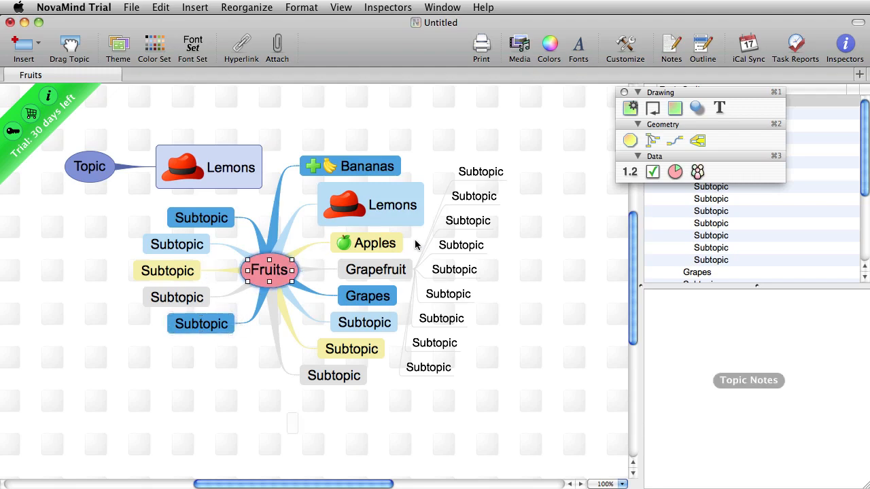
{"action": "left_click", "coordinate": [653, 140]}
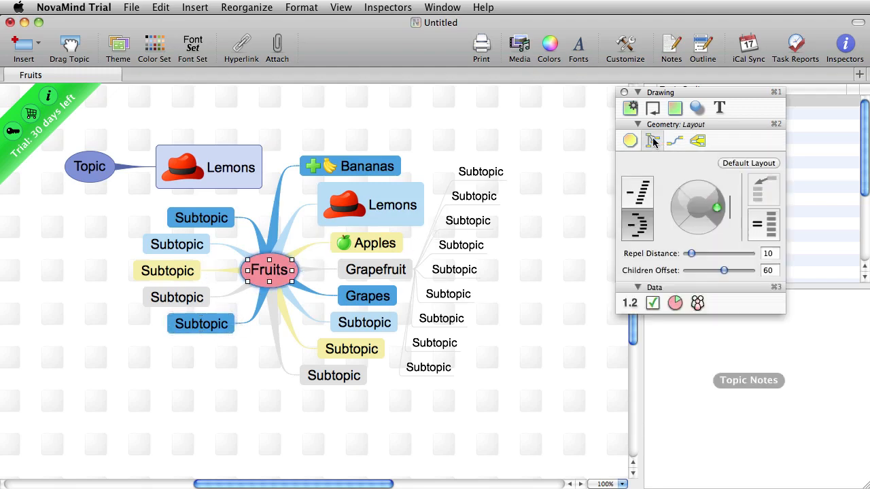
{"action": "left_click", "coordinate": [638, 193]}
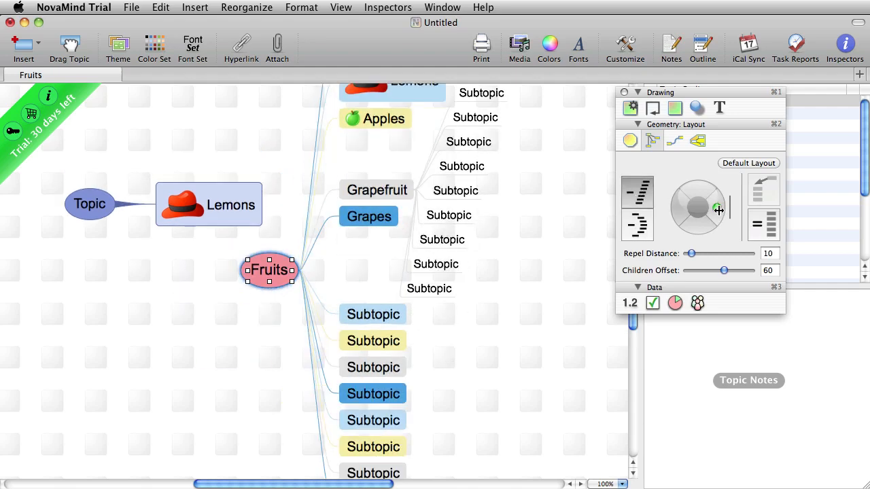
{"action": "left_click_drag", "start_coordinate": [717, 208], "coordinate": [716, 202]}
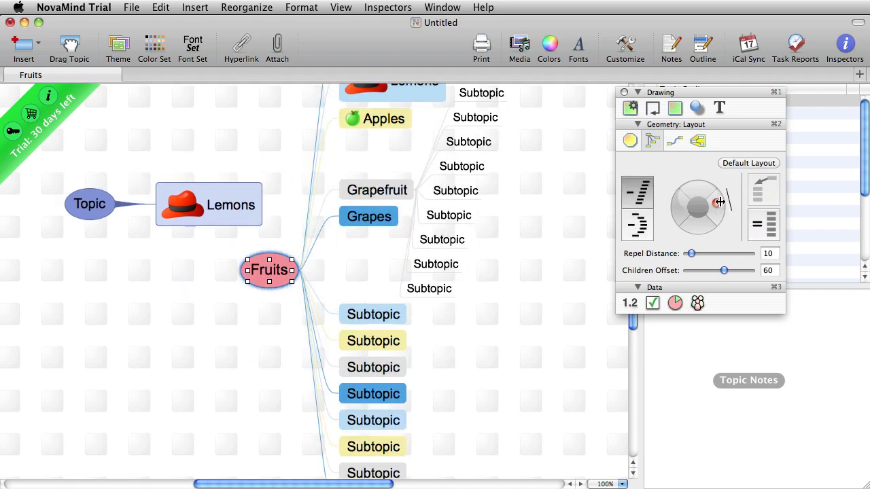
{"action": "left_click", "coordinate": [637, 227]}
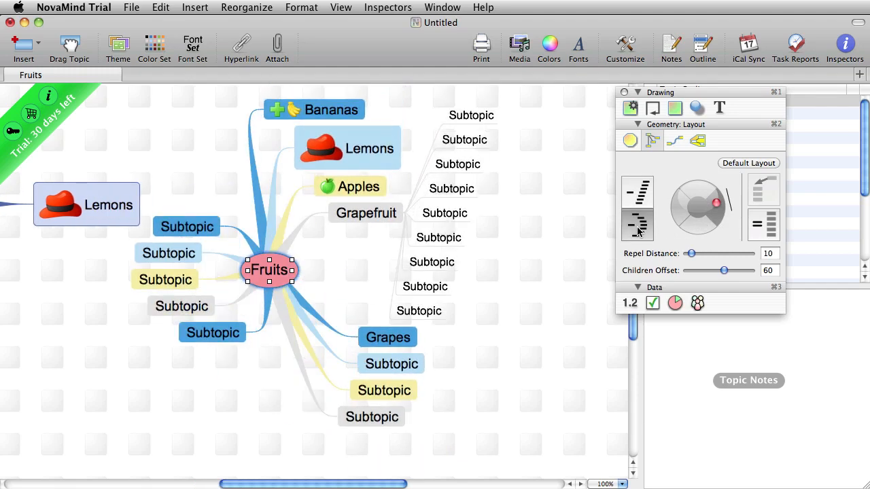
{"action": "left_click", "coordinate": [717, 212]}
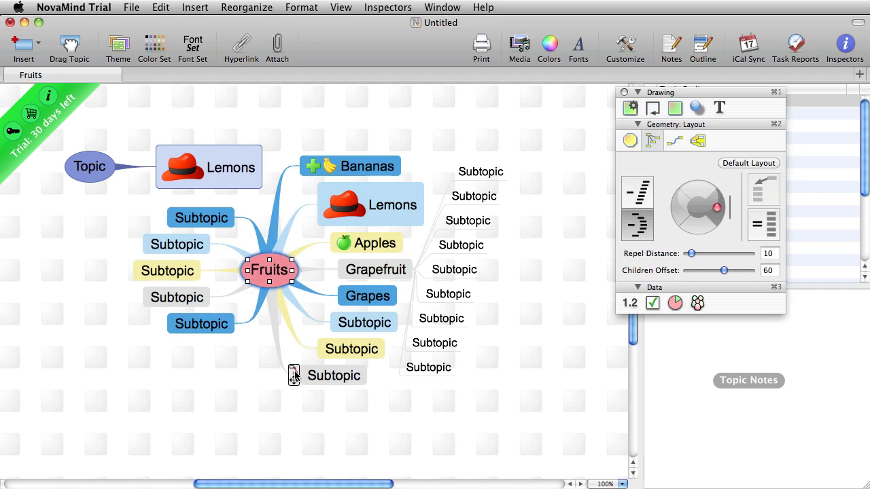
Step: Place the lowest right-hand Subtopic below the left-hand branches of Fruits, facing left, with three child subtopics of its own
{"action": "left_click_drag", "start_coordinate": [294, 382], "coordinate": [189, 382]}
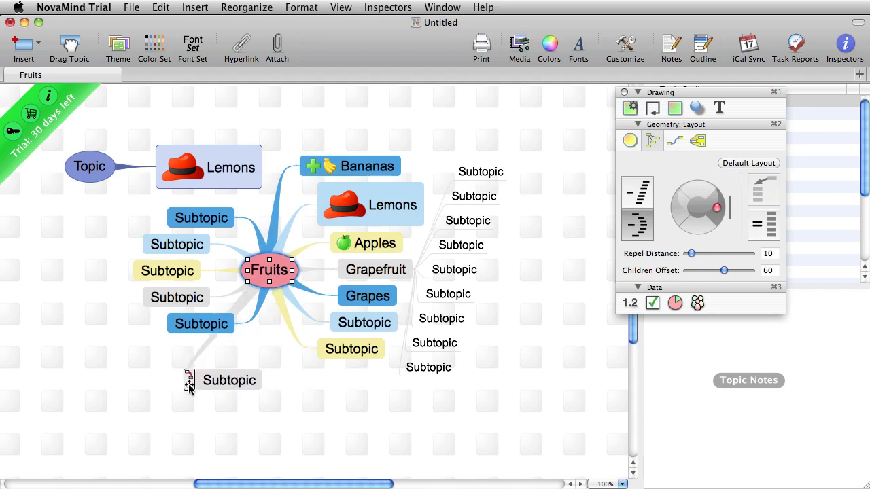
{"action": "left_click", "coordinate": [228, 386]}
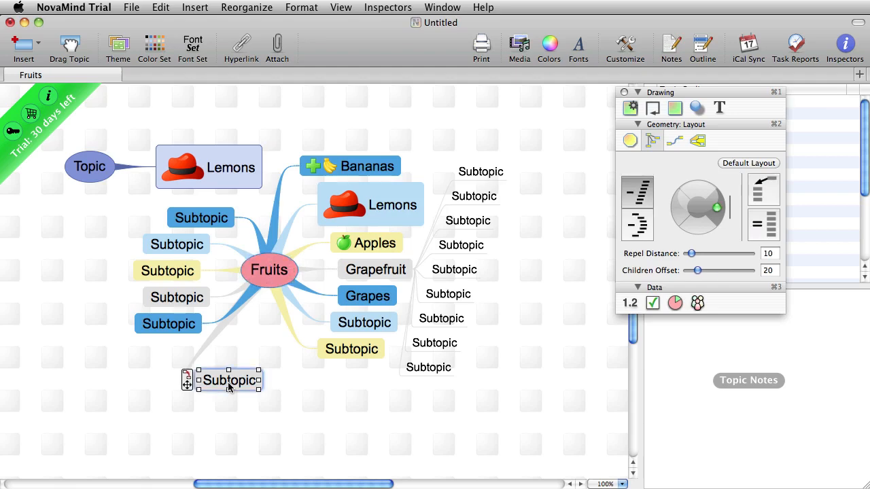
{"action": "key", "text": "super+Return"}
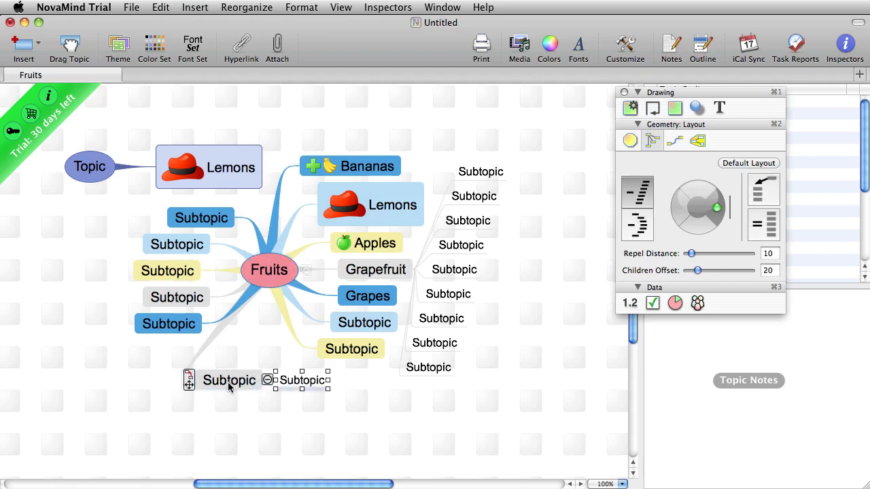
{"action": "key", "text": "Return"}
{"action": "key", "text": "Return"}
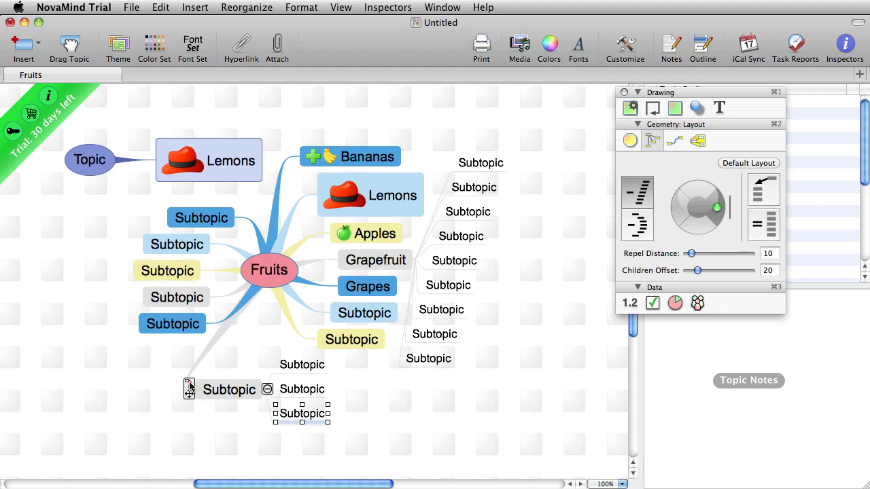
{"action": "left_click_drag", "start_coordinate": [189, 386], "coordinate": [185, 383]}
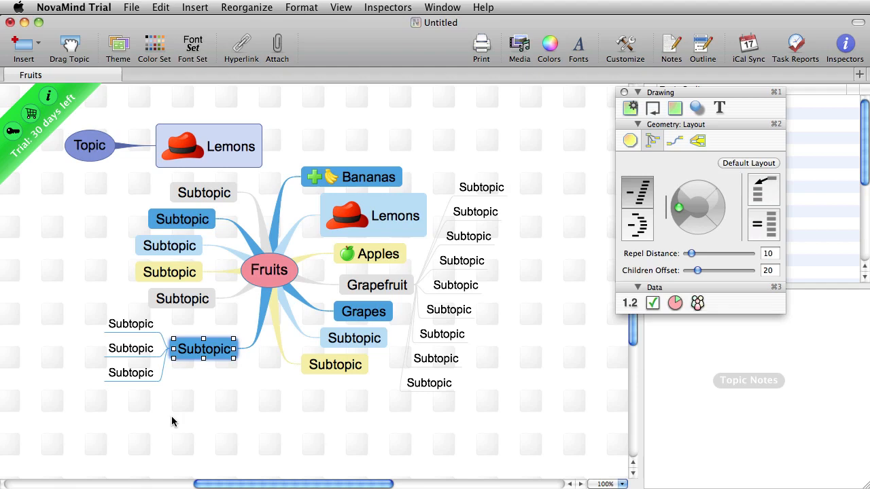
Step: Try enlarging the lower-left Subtopic's shape in height and width, and reset both dimensions to automatic sizing
{"action": "mouse_move", "coordinate": [202, 356]}
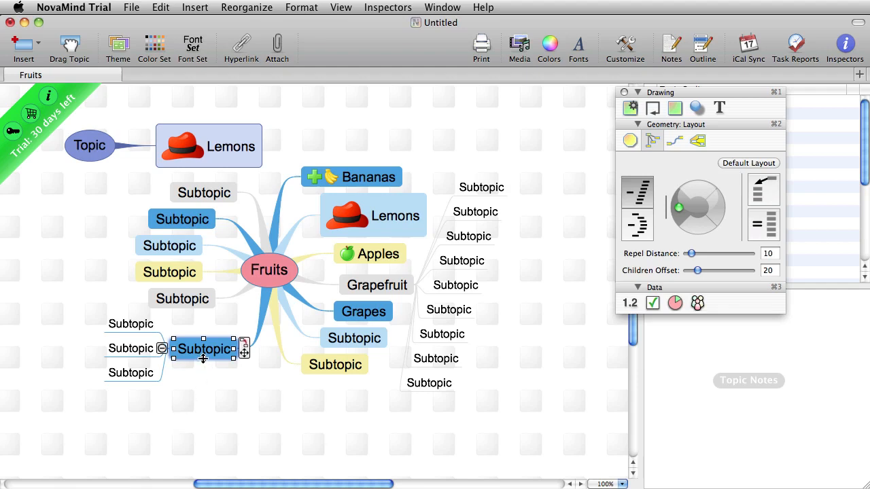
{"action": "left_click_drag", "start_coordinate": [203, 359], "coordinate": [201, 394]}
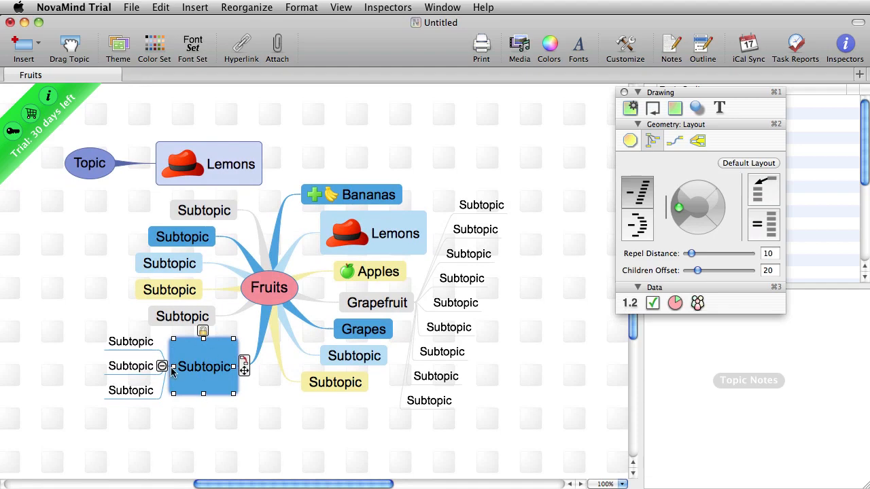
{"action": "left_click_drag", "start_coordinate": [173, 366], "coordinate": [148, 367]}
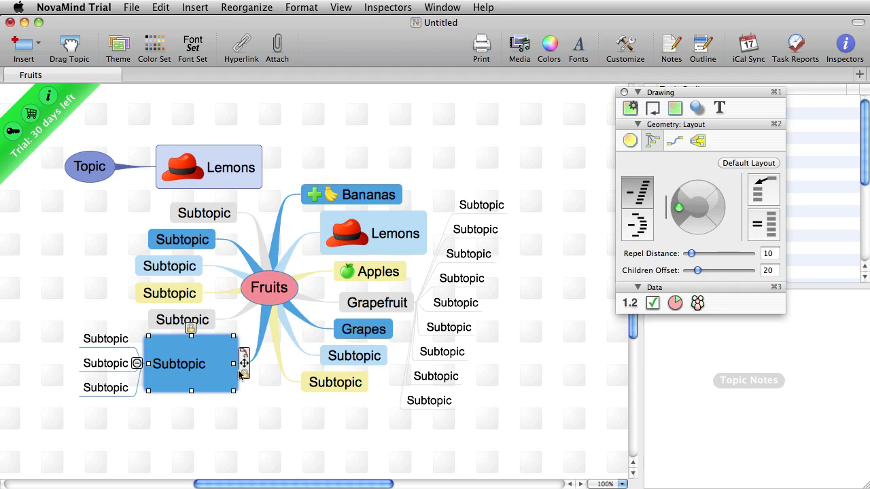
{"action": "left_click", "coordinate": [244, 375]}
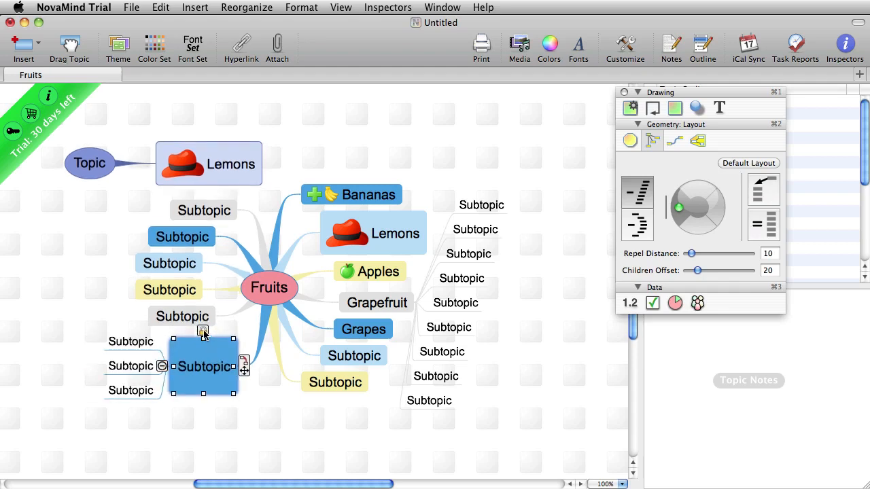
{"action": "left_click", "coordinate": [203, 332]}
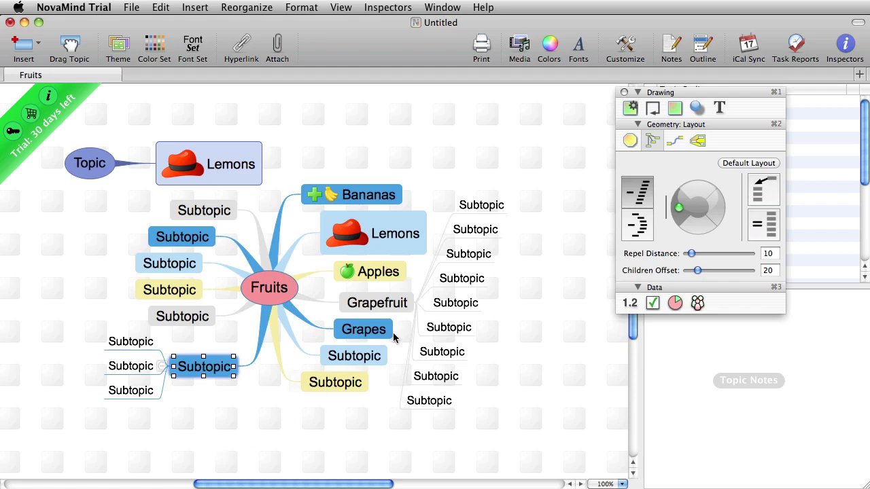
Step: Clear the inspector from the outline and give the Grapefruit topic the note "Here is some more information on grapefruit"
{"action": "left_click_drag", "start_coordinate": [741, 92], "coordinate": [732, 61]}
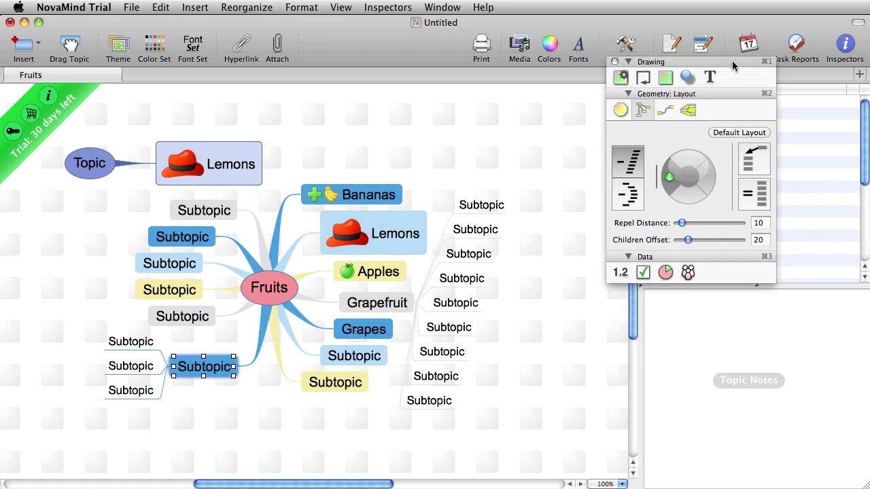
{"action": "left_click", "coordinate": [639, 108]}
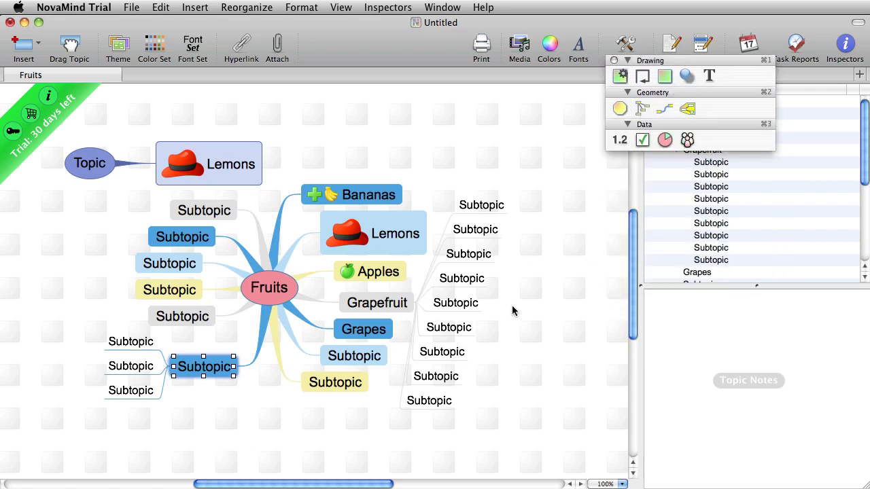
{"action": "left_click", "coordinate": [378, 303]}
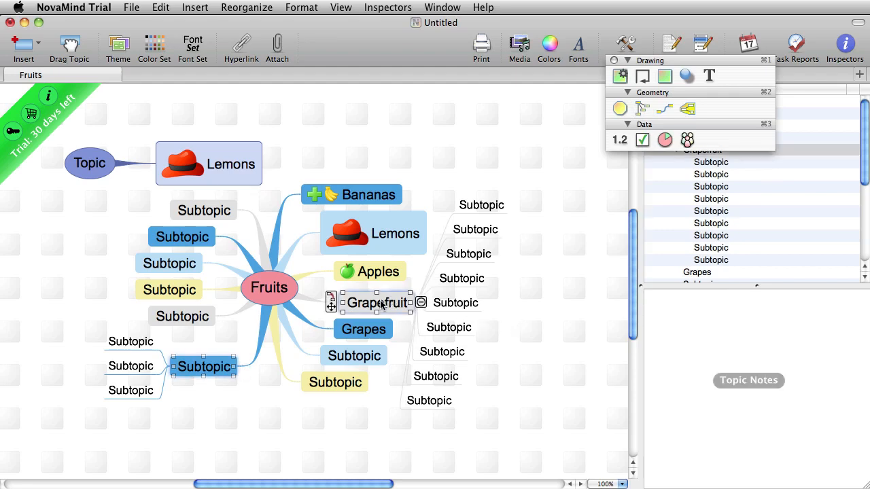
{"action": "left_click", "coordinate": [674, 309]}
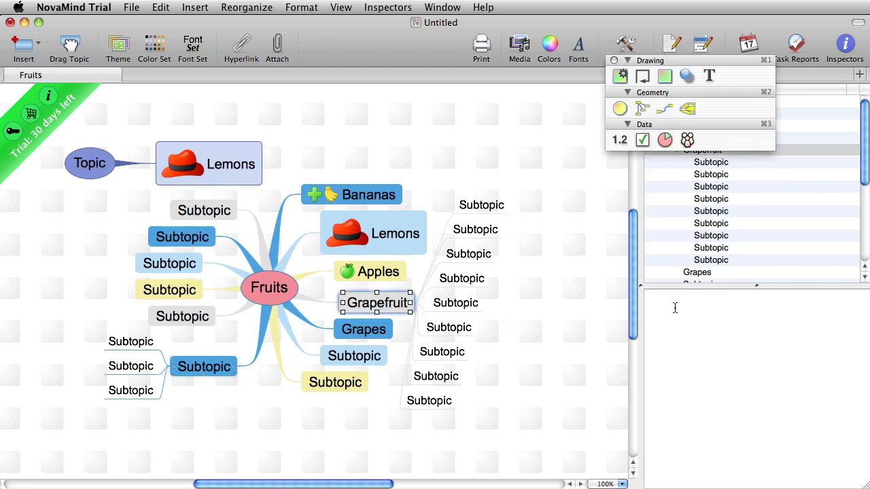
{"action": "type", "text": "Here i"}
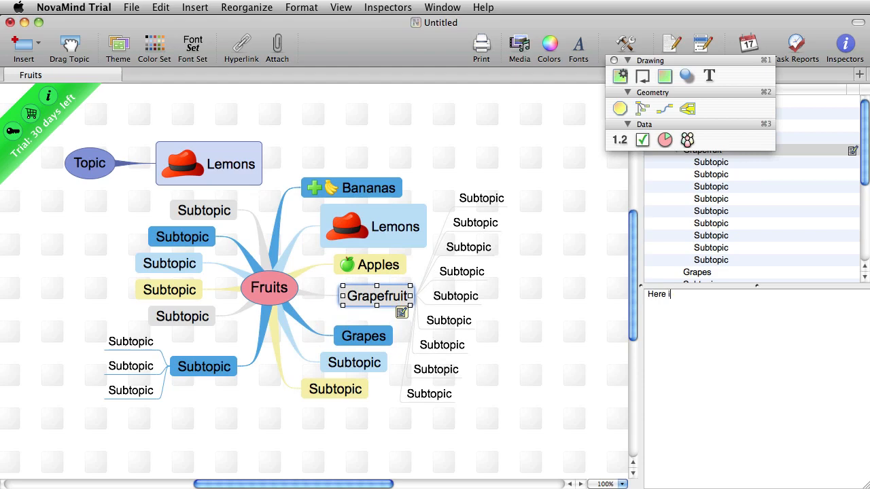
{"action": "type", "text": "s some more information"}
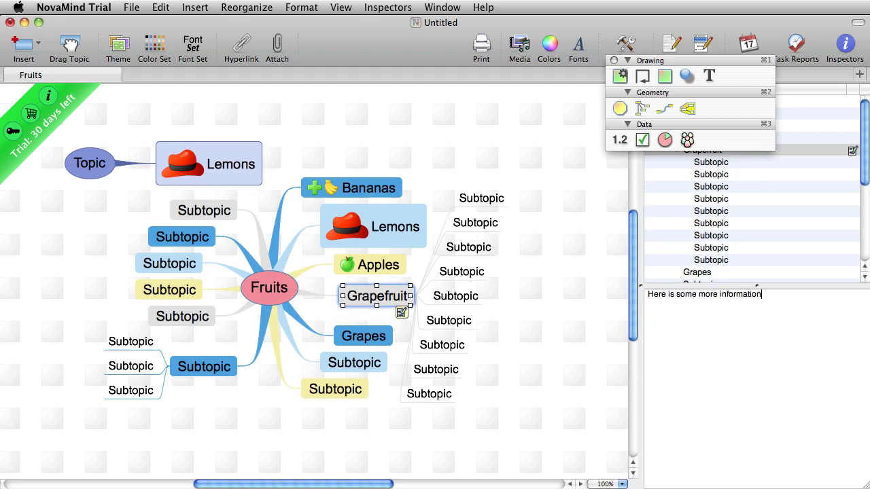
{"action": "type", "text": " on grapefruit"}
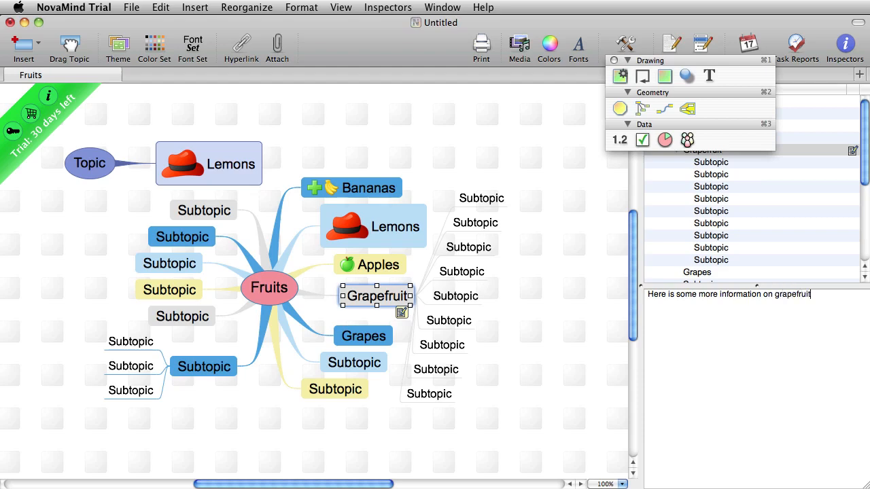